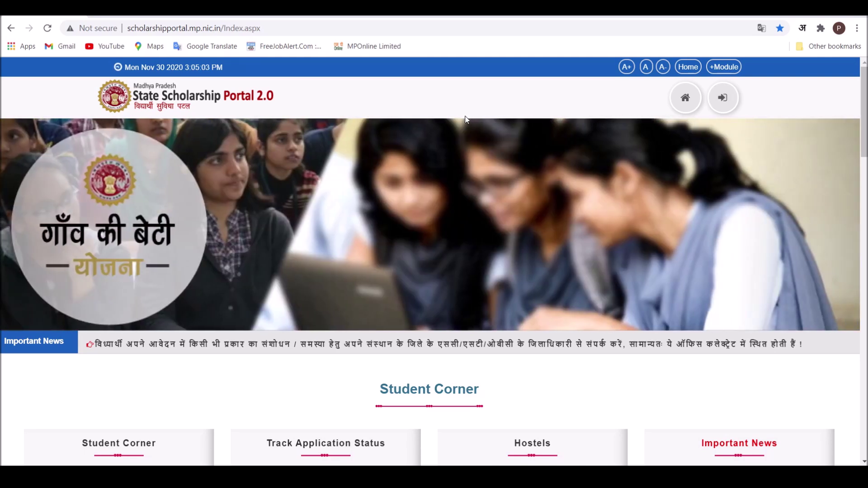
- Open the student login page and sign in with the applicant ID, account password and captcha code
{"action": "scroll", "coordinate": [466, 119], "scroll_direction": "down", "scroll_amount": 5}
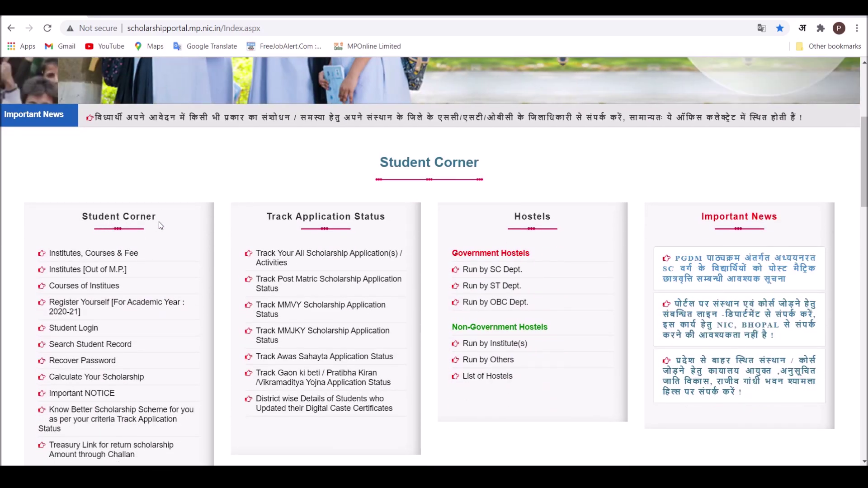
{"action": "left_click", "coordinate": [72, 334]}
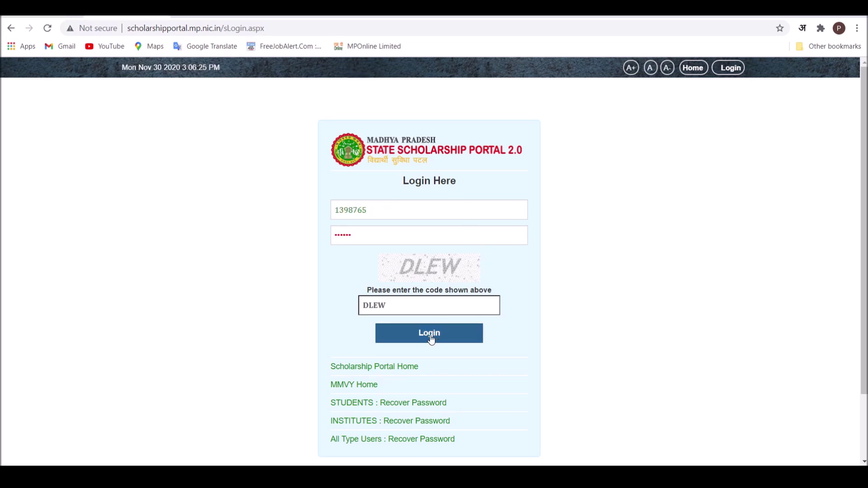
{"action": "left_click", "coordinate": [431, 338]}
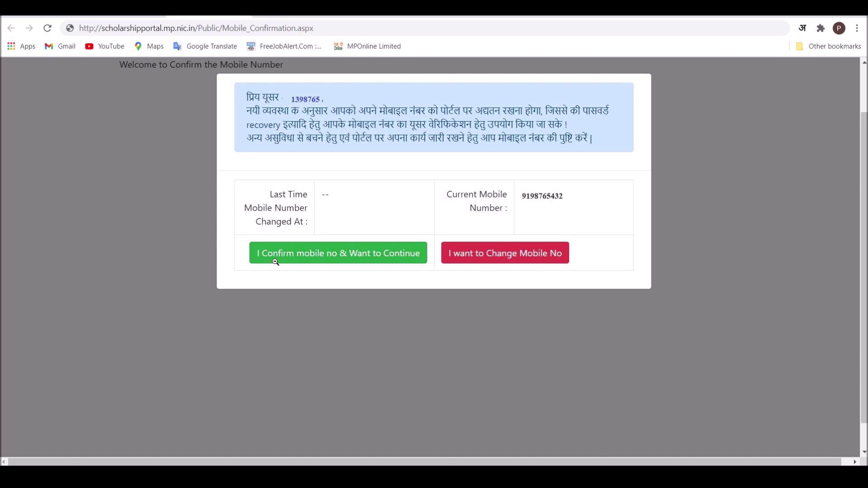
- Confirm the registered mobile number and open the Post Metric Scholarship application for SC, ST and OBC students
{"action": "left_click", "coordinate": [372, 260]}
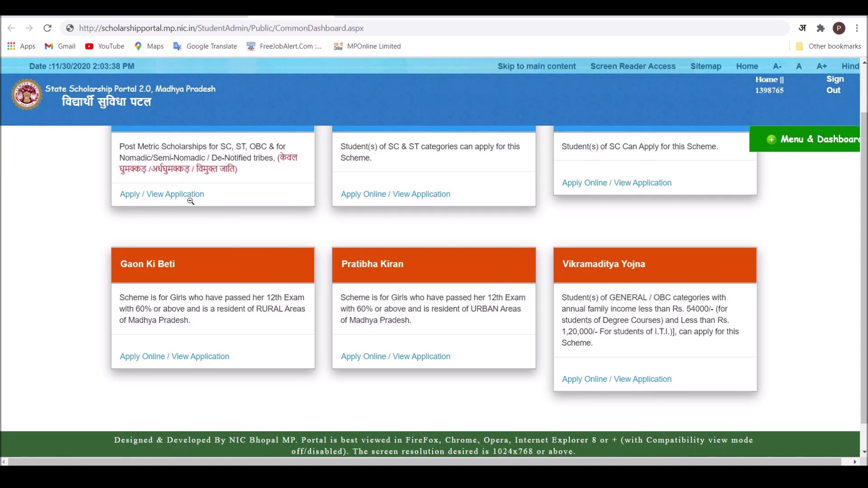
{"action": "left_click", "coordinate": [167, 195]}
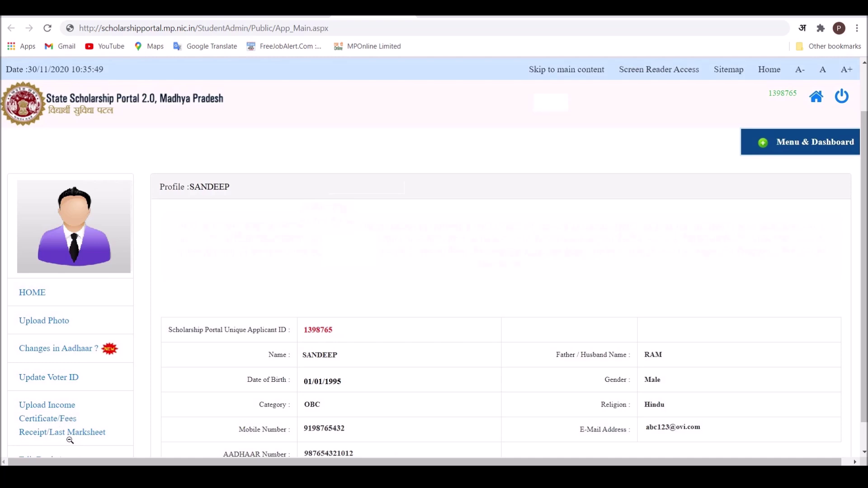
- Upload INCOME.jpg as the income certificate, MARKSHEET.jpg as the last examination marksheet, and the current year's fees slip
{"action": "left_click", "coordinate": [49, 423]}
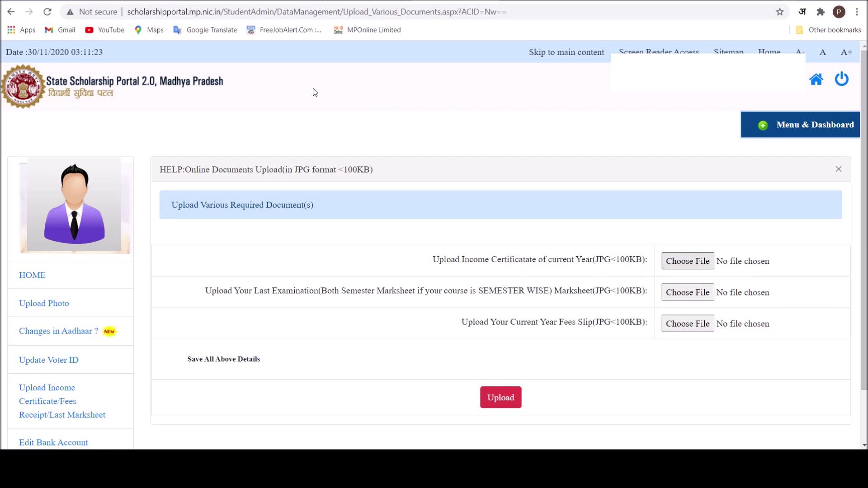
{"action": "left_click", "coordinate": [332, 257]}
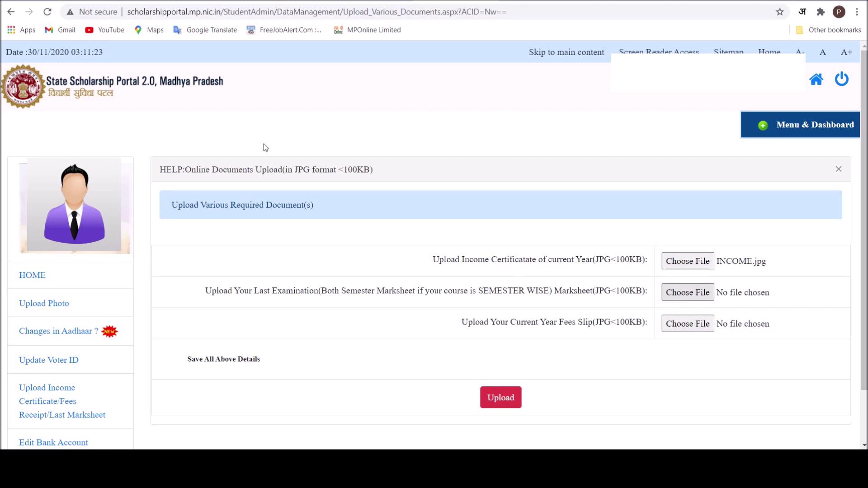
{"action": "double_click", "coordinate": [349, 258]}
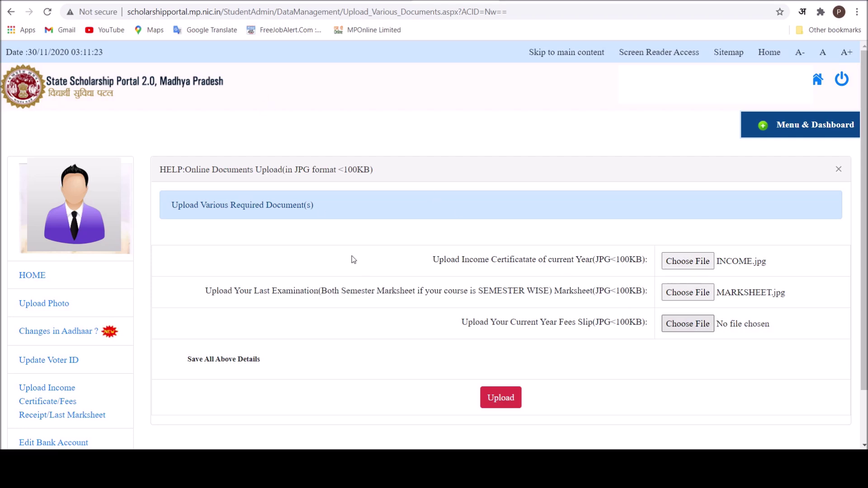
{"action": "key", "text": "Return"}
{"action": "left_click", "coordinate": [501, 397]}
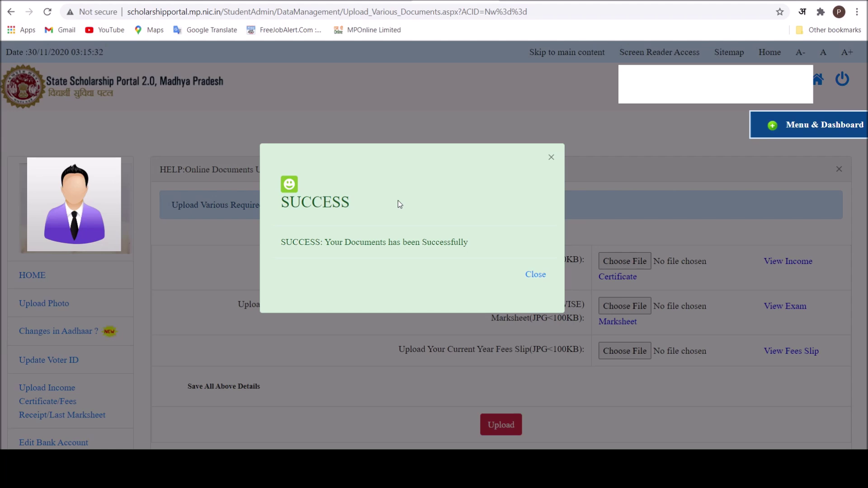
{"action": "left_click", "coordinate": [528, 275]}
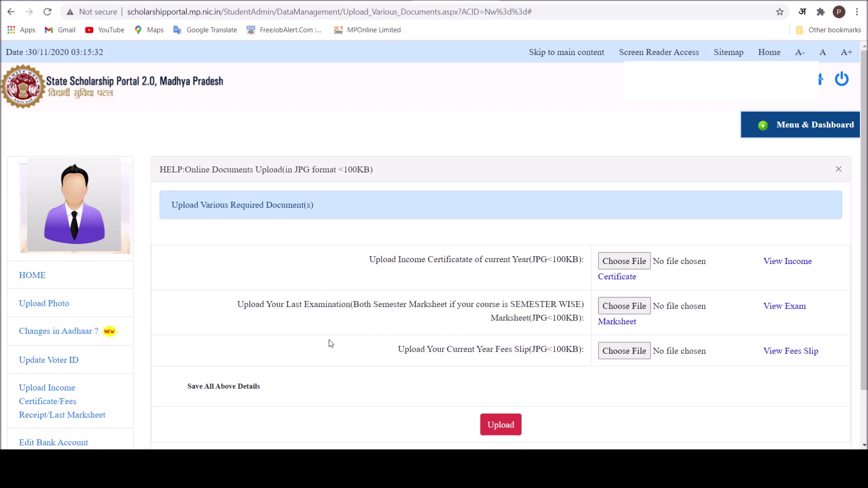
- Open the scholarship renewal application form for the applicant
{"action": "scroll", "coordinate": [329, 343], "scroll_direction": "down", "scroll_amount": 1}
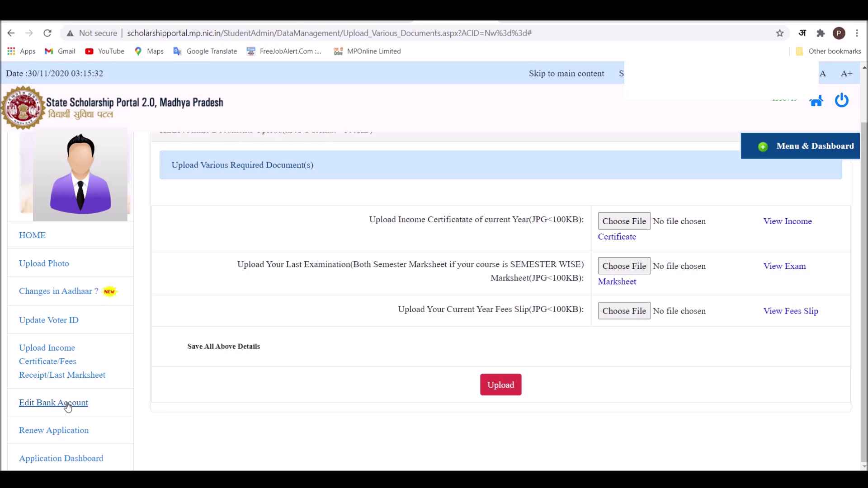
{"action": "left_click", "coordinate": [62, 435]}
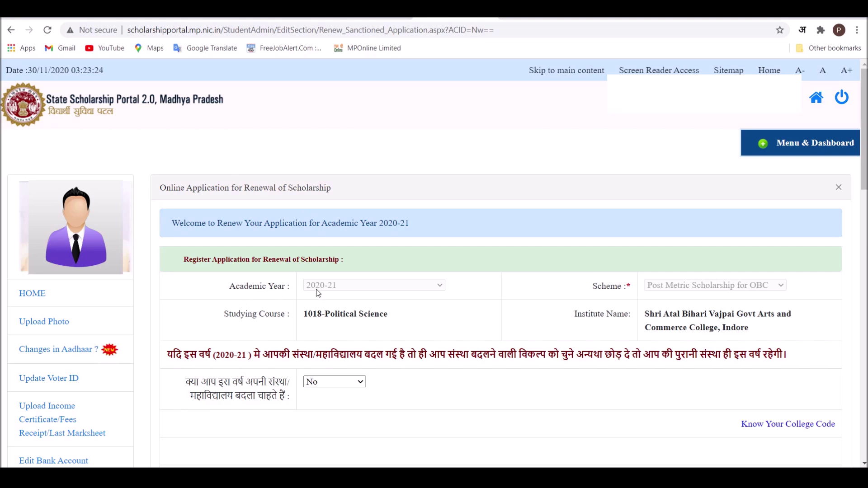
- Switch the institute-change and subject/branch-change answers to Yes in turn, setting each back to No
{"action": "key", "text": "Tab"}
{"action": "left_click", "coordinate": [342, 383]}
{"action": "left_click", "coordinate": [319, 406]}
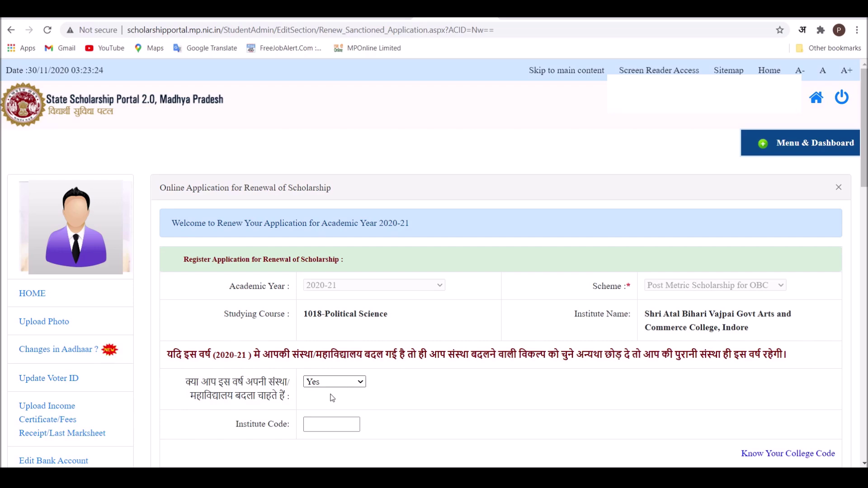
{"action": "key", "text": "Down"}
{"action": "scroll", "coordinate": [392, 328], "scroll_direction": "down", "scroll_amount": 4}
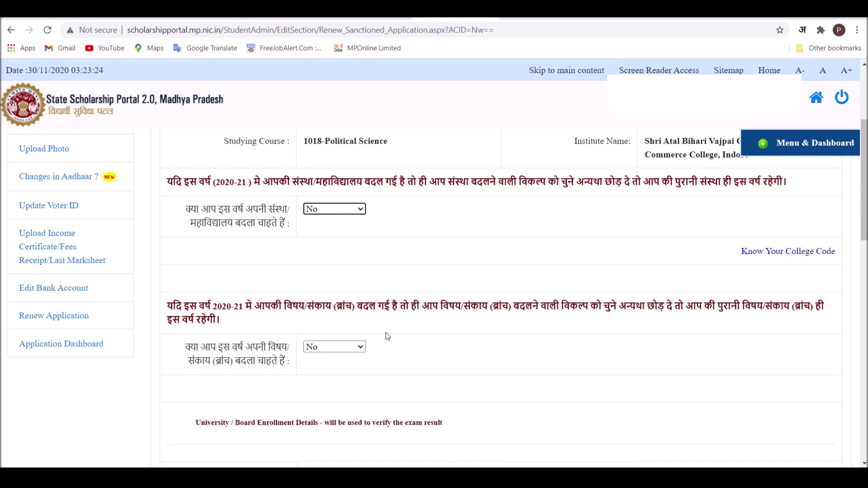
{"action": "key", "text": "Tab"}
{"action": "key", "text": "Down"}
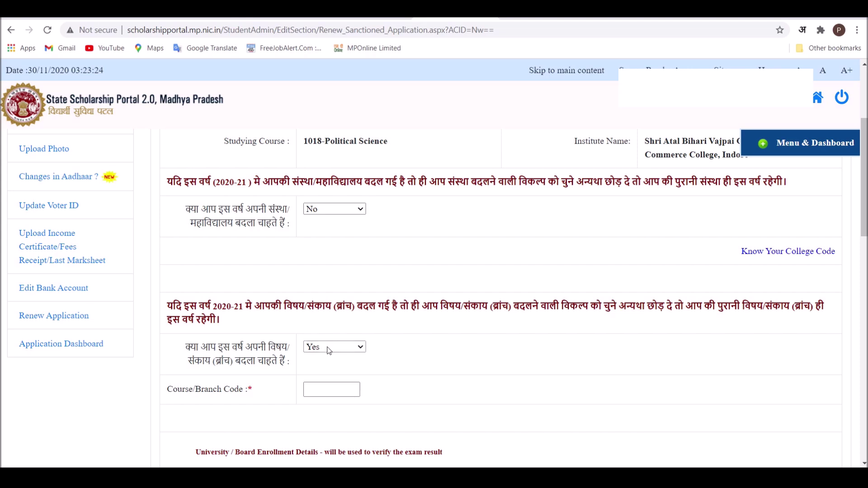
{"action": "key", "text": "Up"}
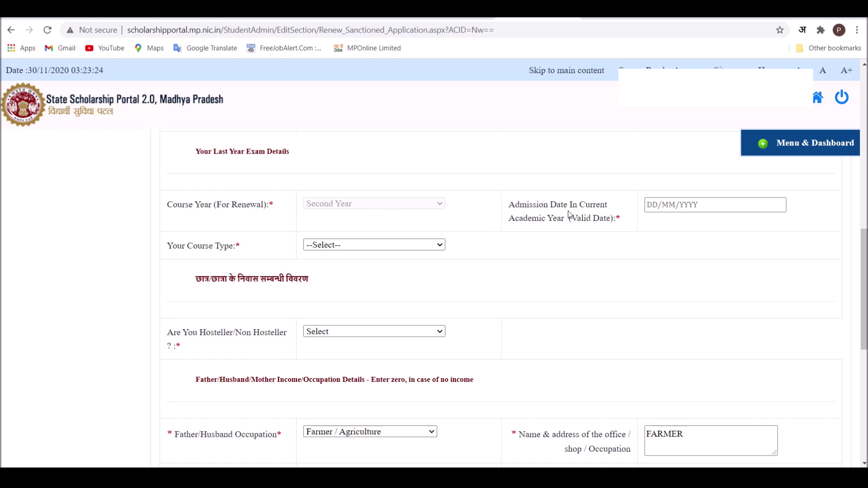
- Enter 07/11/2020 as the admission date in the current academic year and choose Year Wise as the course type
{"action": "left_click", "coordinate": [699, 205]}
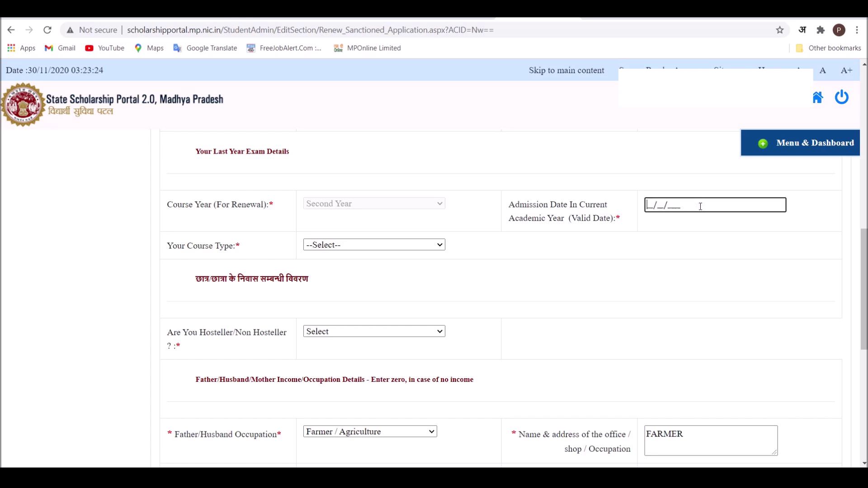
{"action": "type", "text": "07/11/2020"}
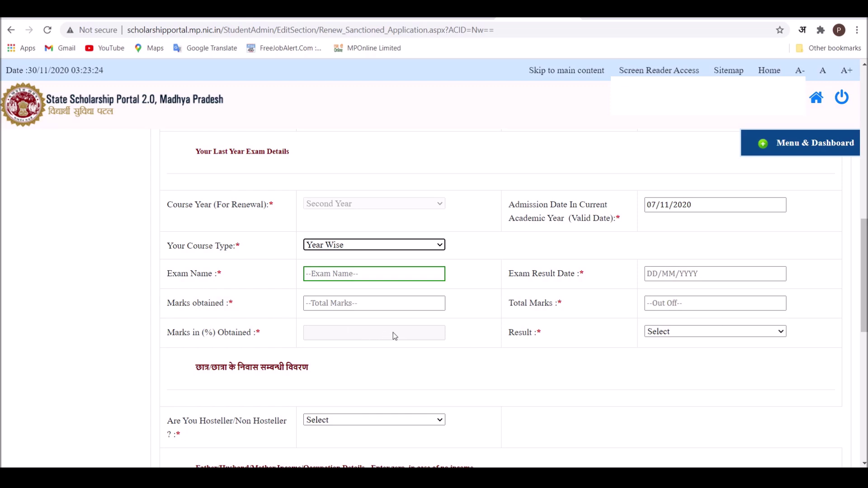
- Set the last exam's result to Promoted to Next Higher Class and the course type to Semester Wise
{"action": "left_click", "coordinate": [668, 333]}
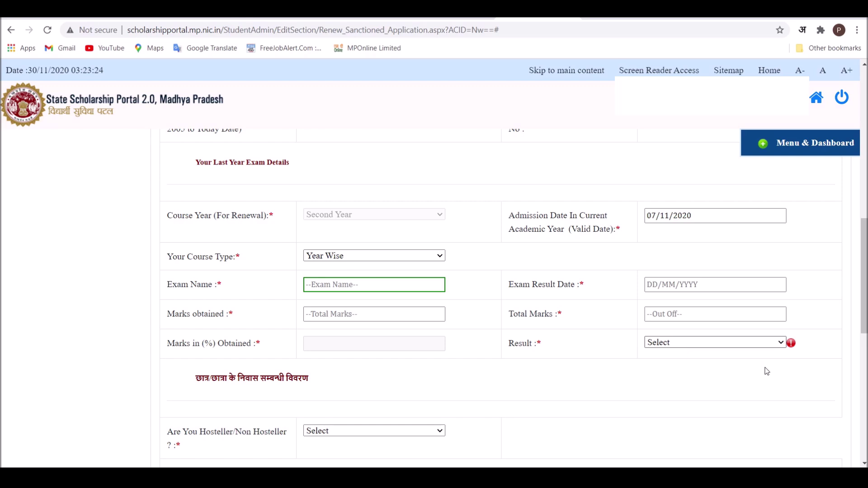
{"action": "left_click", "coordinate": [735, 368]}
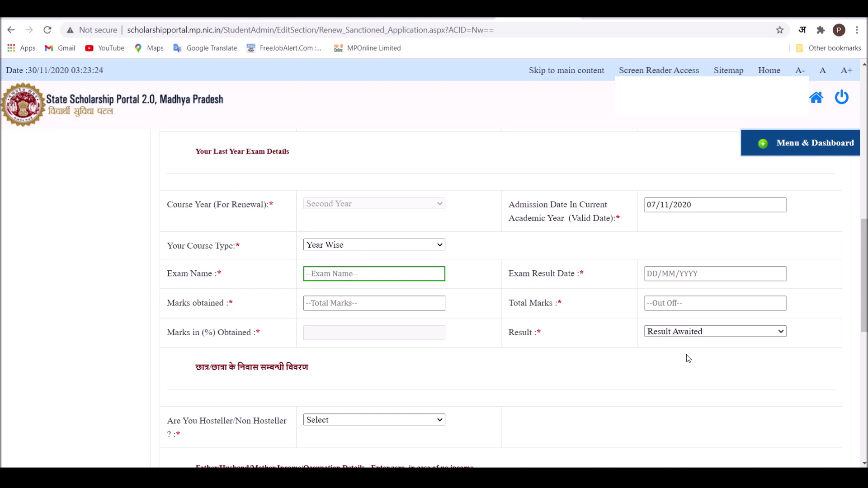
{"action": "key", "text": "Down"}
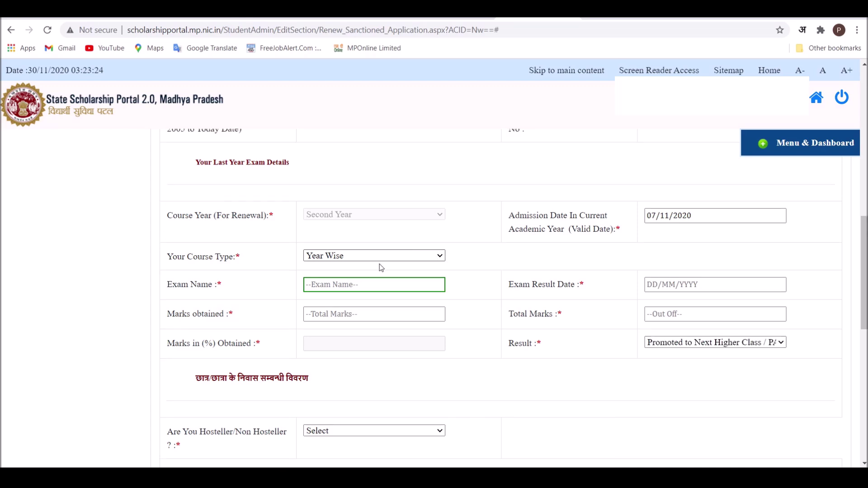
{"action": "key", "text": "Down"}
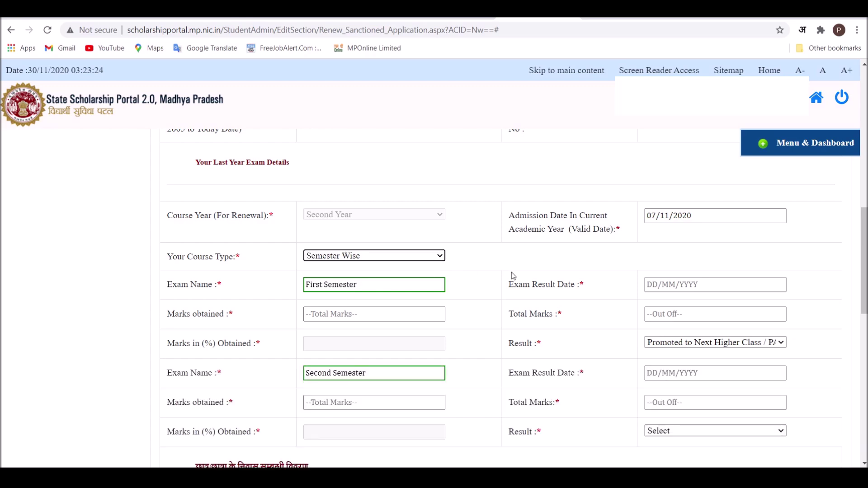
- Complete the first exam's name as MA First Semester and enter 04/02/2020 as its result date
{"action": "left_click", "coordinate": [366, 283]}
{"action": "key", "text": "Home"}
{"action": "type", "text": "MA"}
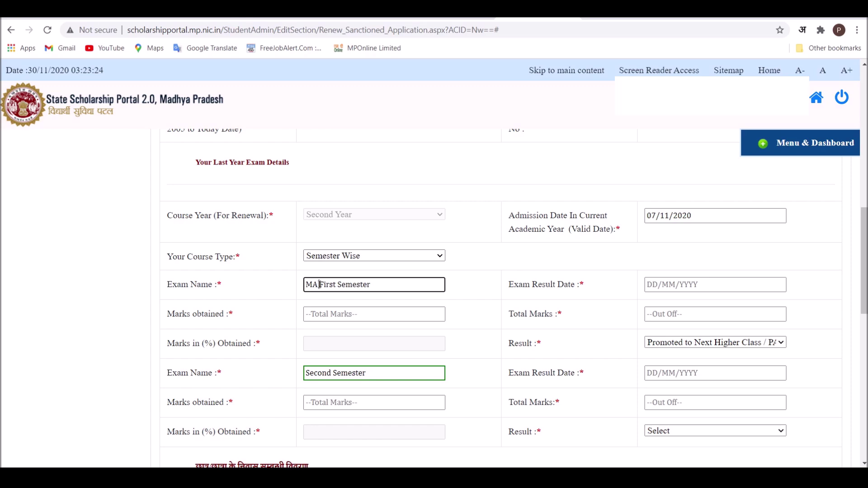
{"action": "left_click", "coordinate": [698, 283]}
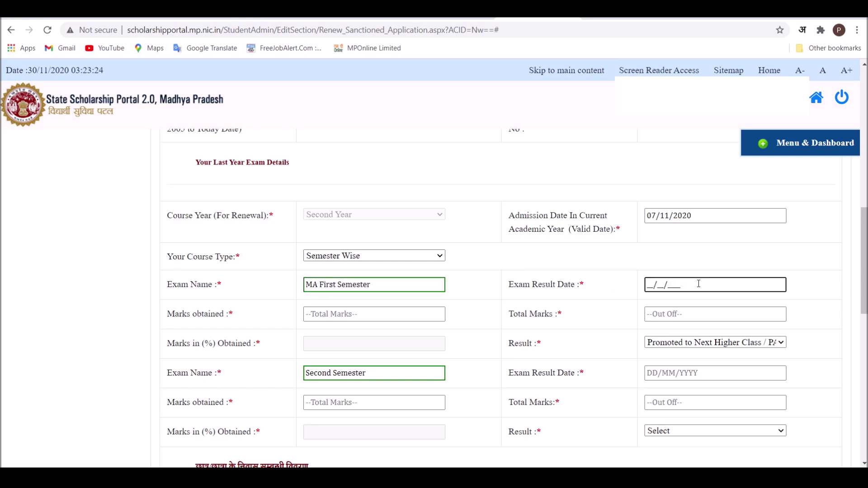
{"action": "type", "text": "04/02/2020"}
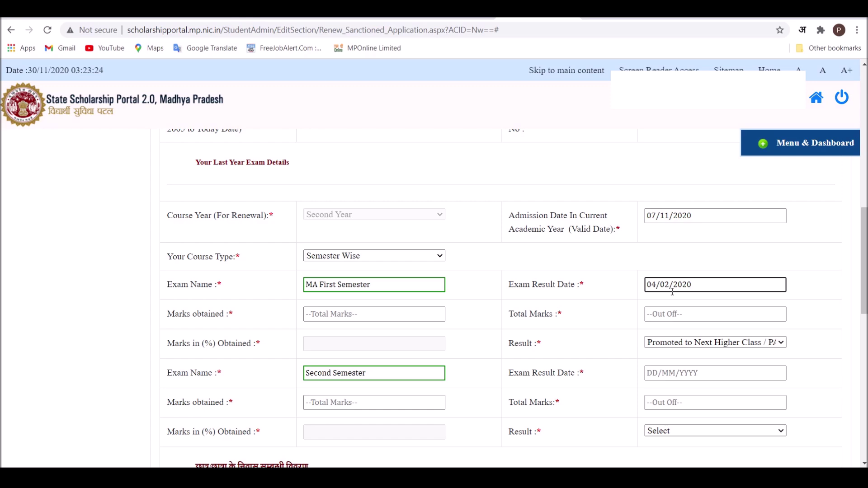
- Enter 202 marks obtained out of 400 total marks for the first semester exam
{"action": "left_click", "coordinate": [349, 315]}
{"action": "type", "text": "202"}
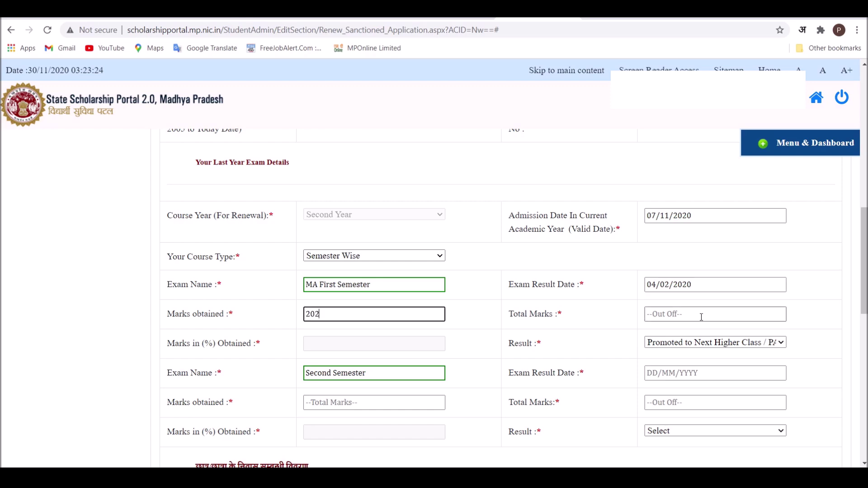
{"action": "left_click", "coordinate": [701, 317]}
{"action": "type", "text": "400"}
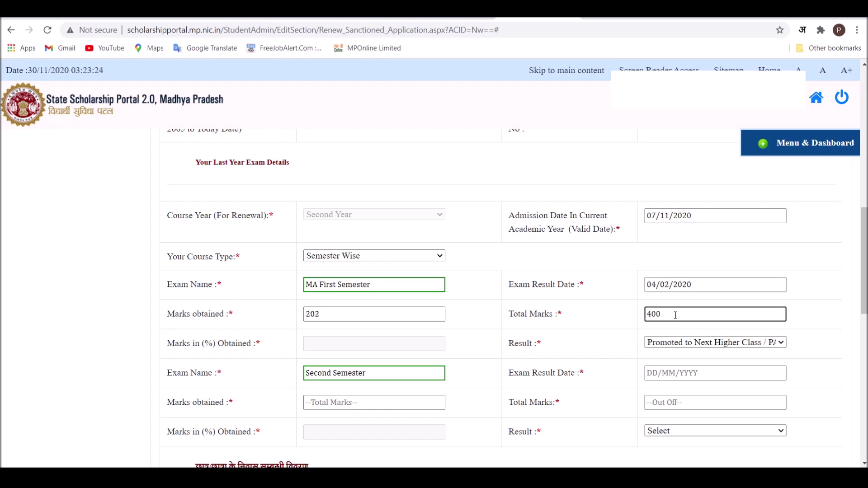
{"action": "left_click", "coordinate": [316, 344]}
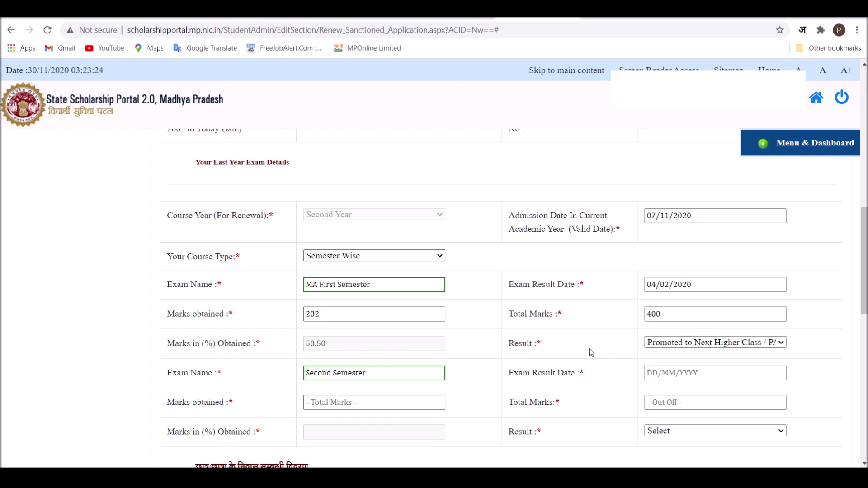
- Complete the second exam's name as MA Second Semester and enter 19/10/2020 as its result date
{"action": "left_click", "coordinate": [323, 374]}
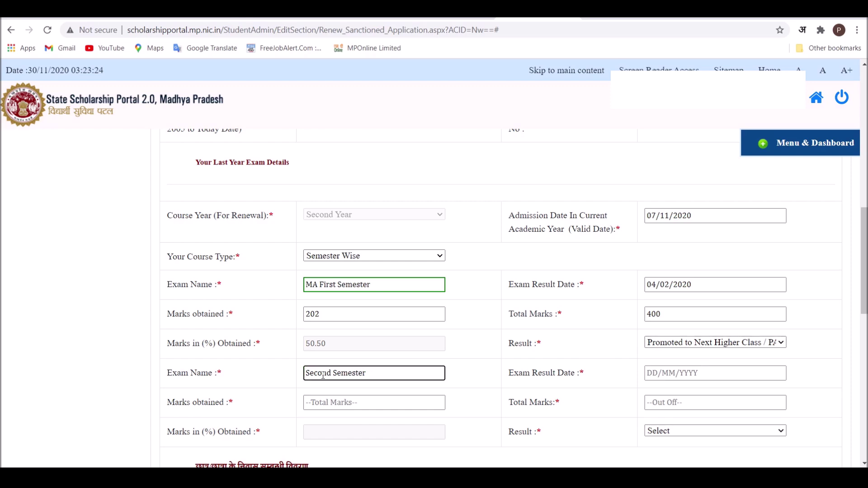
{"action": "type", "text": "MA"}
{"action": "left_click", "coordinate": [710, 373]}
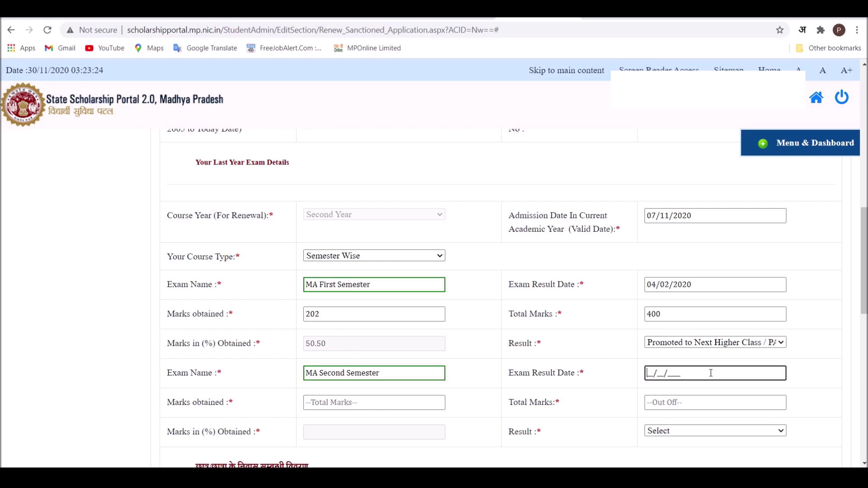
{"action": "type", "text": "19/10/2020"}
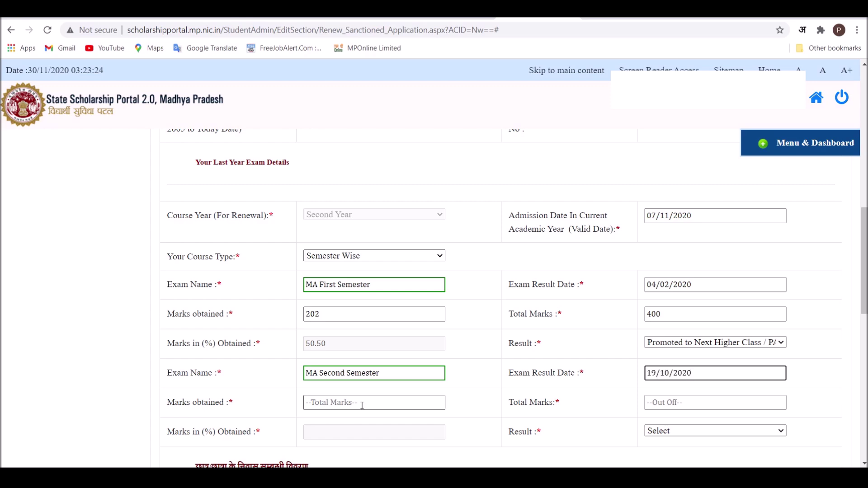
- Enter 233 marks out of 400 for the second semester and set its result to Promoted to Next Higher Class
{"action": "left_click", "coordinate": [352, 404]}
{"action": "type", "text": "233"}
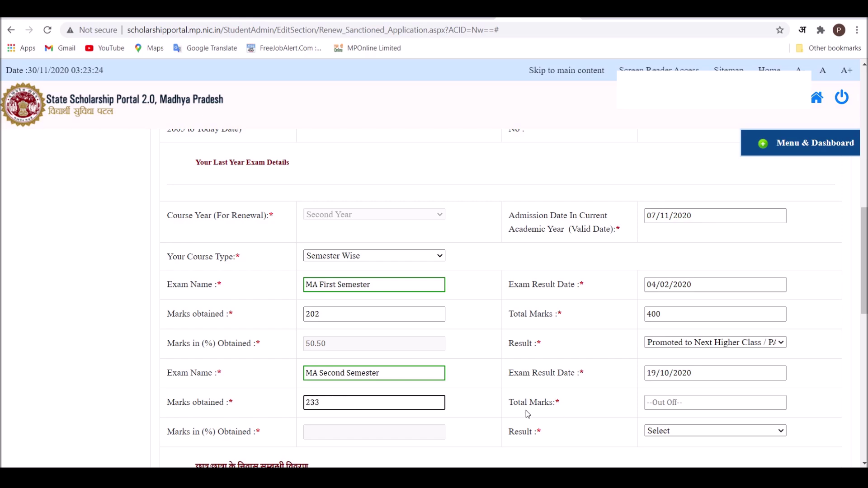
{"action": "left_click", "coordinate": [704, 407]}
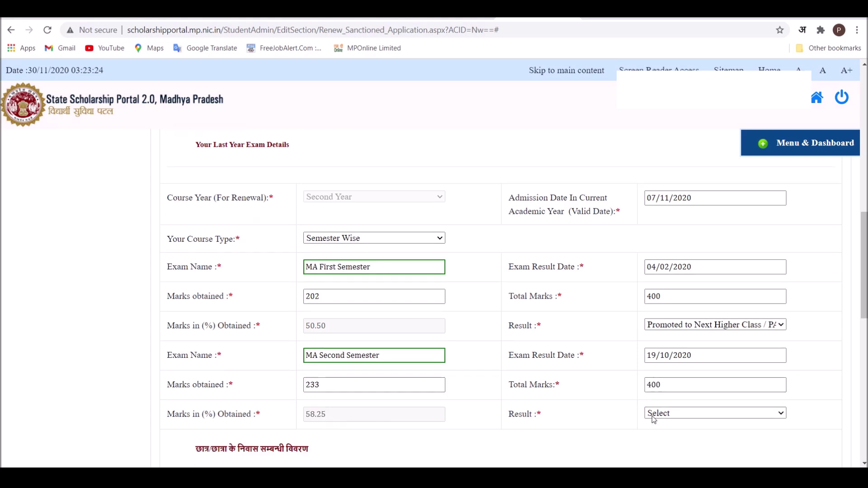
{"action": "left_click", "coordinate": [675, 414]}
{"action": "left_click", "coordinate": [680, 366]}
- Set the student's Hosteller/Non Hosteller status to No in the residence details
{"action": "scroll", "coordinate": [328, 299], "scroll_direction": "down", "scroll_amount": 6}
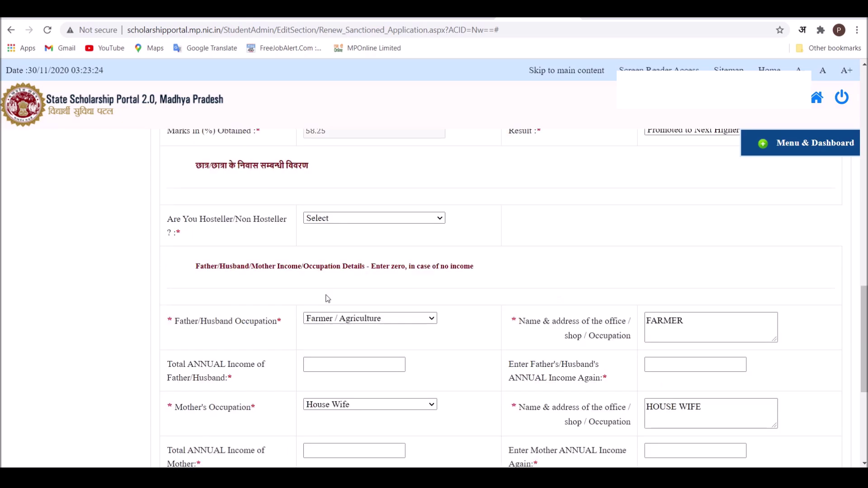
{"action": "left_click", "coordinate": [337, 220]}
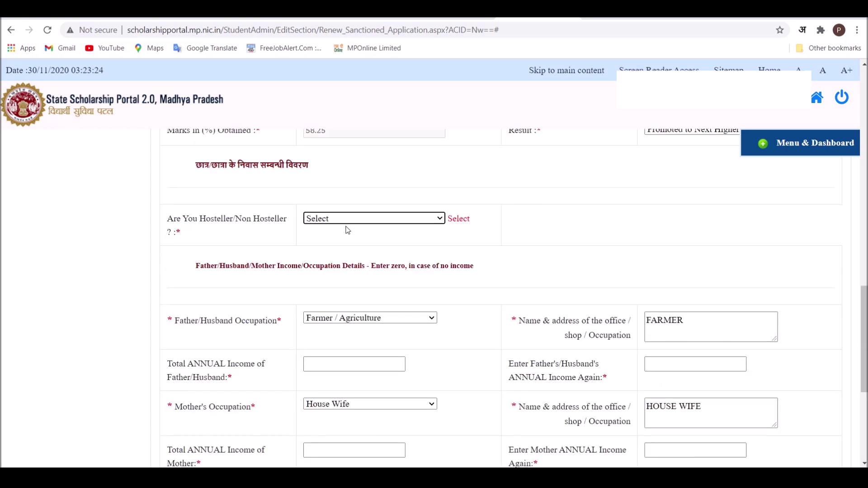
{"action": "left_click", "coordinate": [342, 226]}
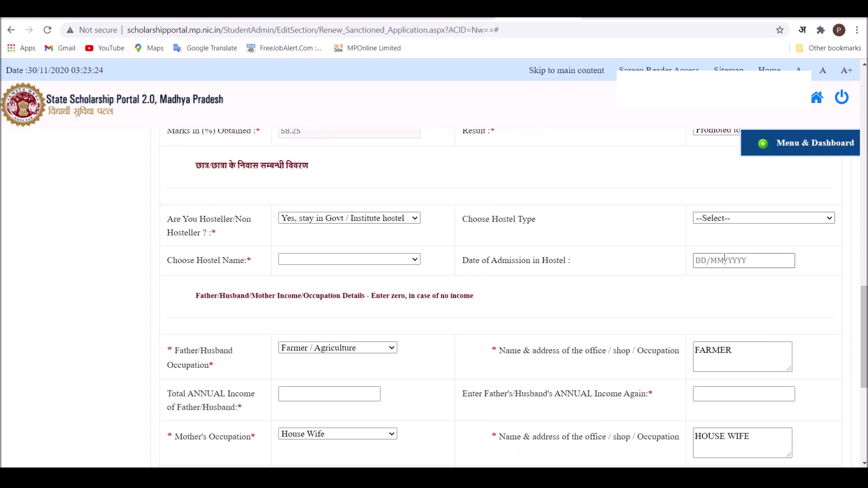
{"action": "left_click", "coordinate": [364, 222]}
{"action": "left_click", "coordinate": [312, 252]}
- Enter 30000 as the father's total annual income and repeat the amount in its confirmation field
{"action": "scroll", "coordinate": [513, 219], "scroll_direction": "down", "scroll_amount": 2}
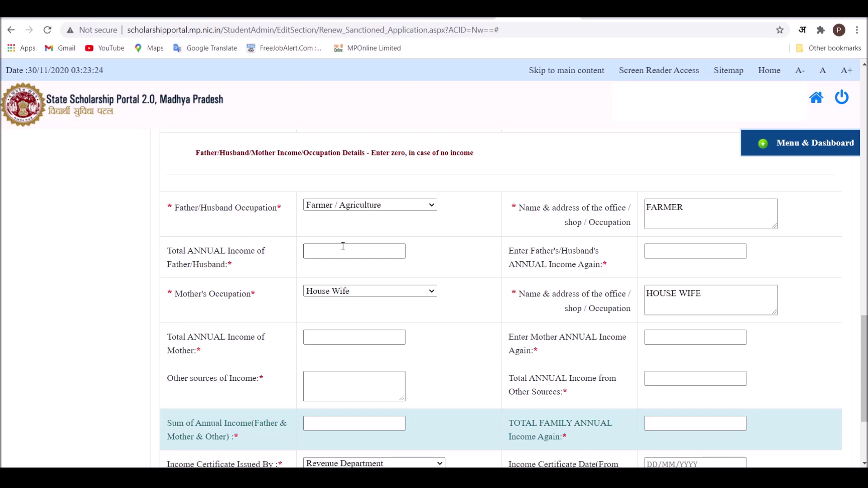
{"action": "left_click", "coordinate": [378, 250]}
{"action": "type", "text": "30000"}
{"action": "left_click", "coordinate": [683, 250]}
{"action": "type", "text": "30000"}
{"action": "key", "text": "Tab"}
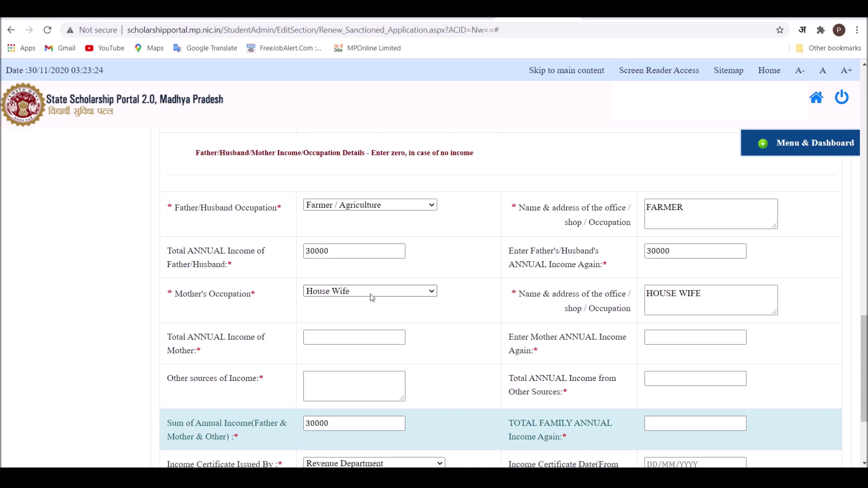
- Enter 00 as the mother's total annual income and repeat the amount in its confirmation field
{"action": "left_click", "coordinate": [694, 293]}
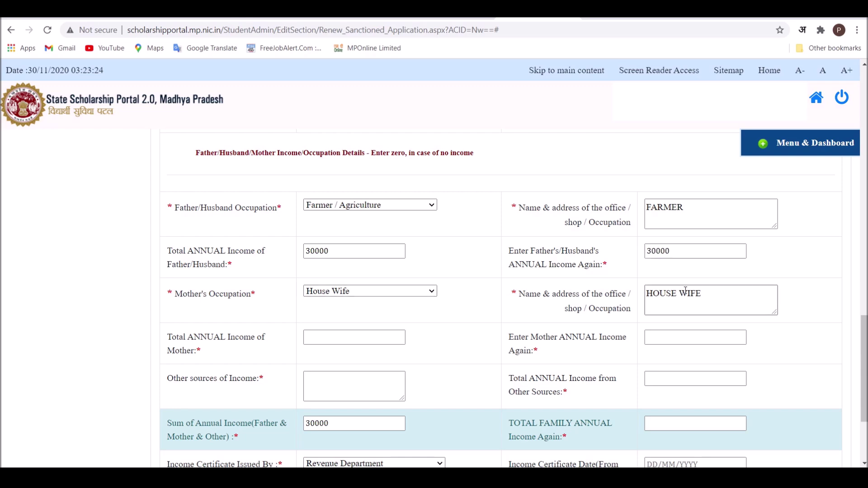
{"action": "left_click", "coordinate": [344, 353]}
{"action": "left_click", "coordinate": [341, 339]}
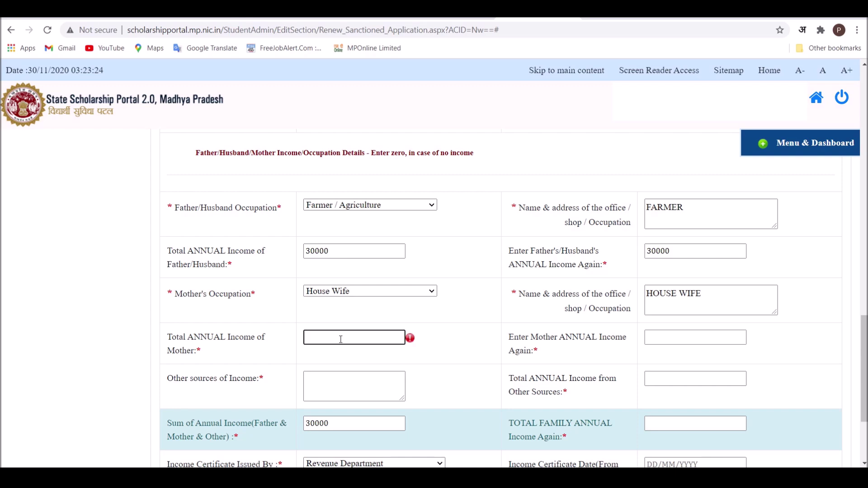
{"action": "type", "text": "00"}
{"action": "left_click", "coordinate": [706, 338]}
{"action": "type", "text": "00"}
- Enter NA for other sources of income and 00 as the total annual income from them
{"action": "left_click", "coordinate": [336, 389]}
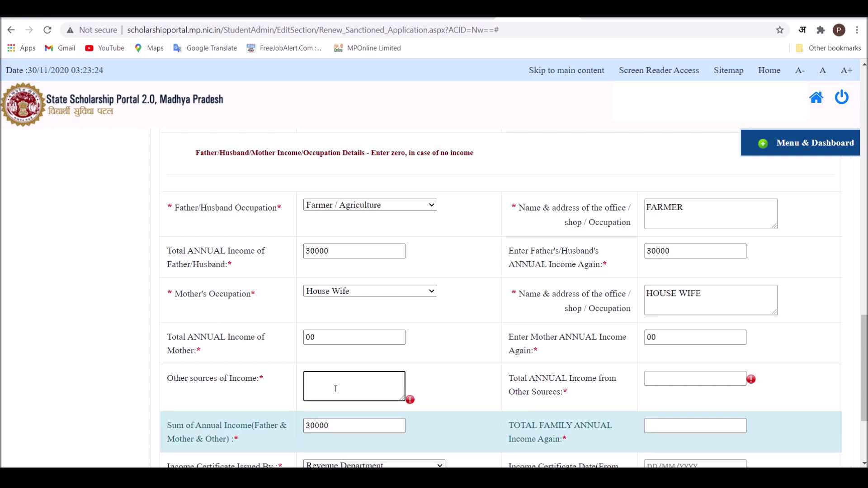
{"action": "type", "text": "NA"}
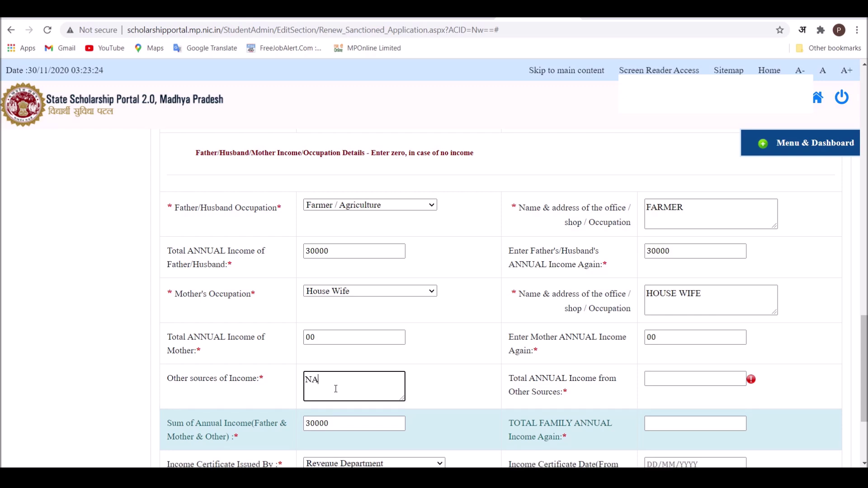
{"action": "left_click", "coordinate": [671, 382]}
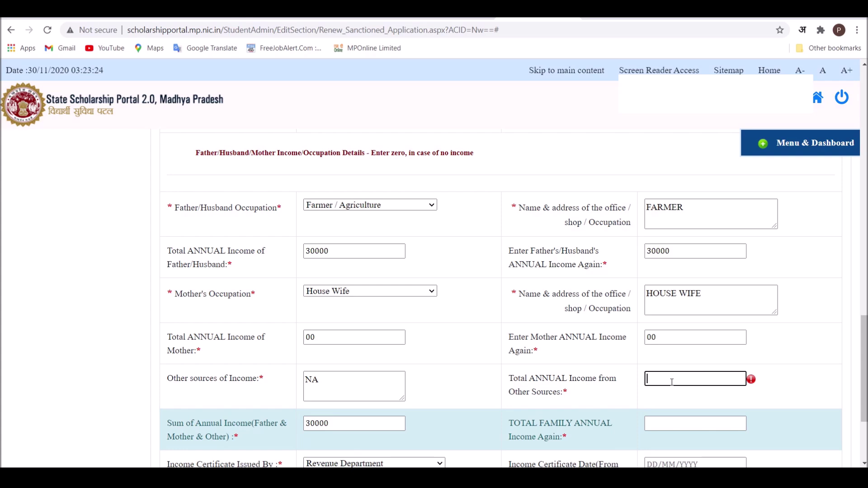
{"action": "type", "text": "00"}
- Confirm the total family annual income by entering 30000 again
{"action": "scroll", "coordinate": [498, 398], "scroll_direction": "down", "scroll_amount": 1}
{"action": "left_click", "coordinate": [677, 367]}
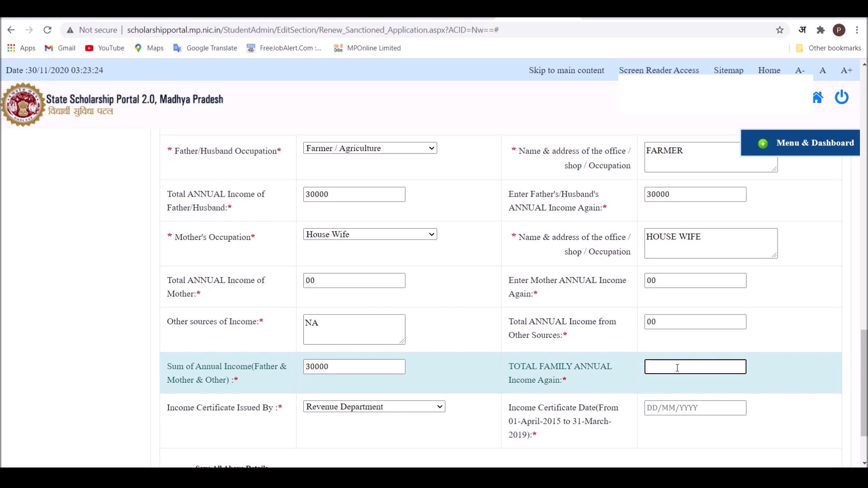
{"action": "type", "text": "30000"}
- Keep Revenue Department as the income certificate issuer and enter 06/08/2020 as the certificate date
{"action": "left_click", "coordinate": [329, 410]}
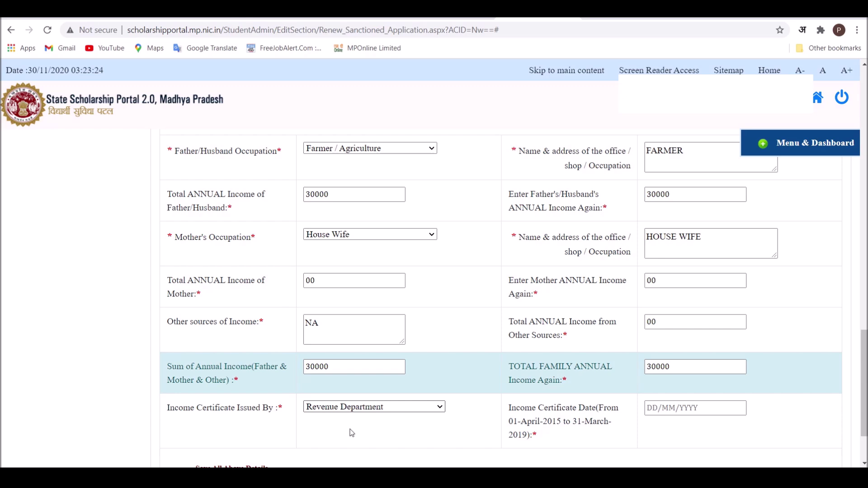
{"action": "left_click", "coordinate": [361, 427]}
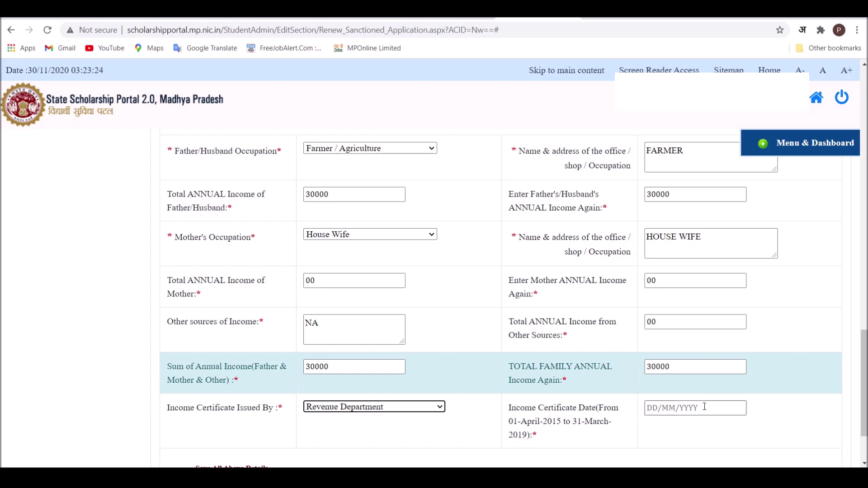
{"action": "scroll", "coordinate": [703, 407], "scroll_direction": "down", "scroll_amount": 2}
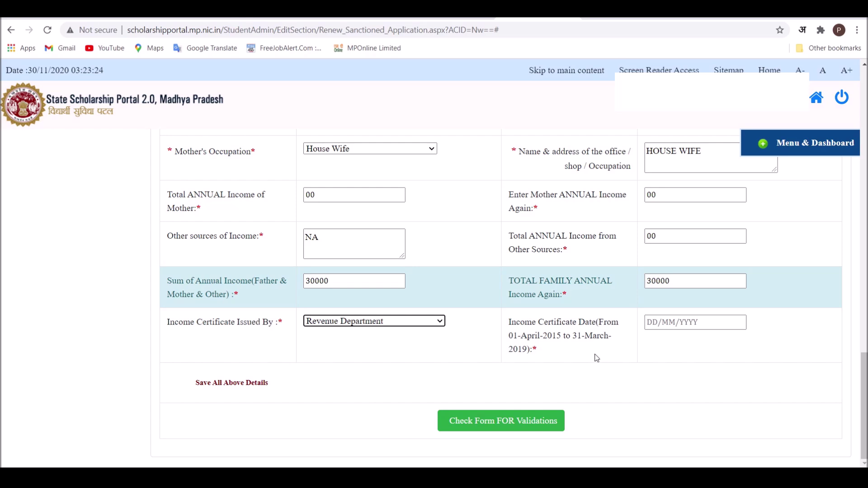
{"action": "key", "text": "Tab"}
{"action": "type", "text": "06/08/2020"}
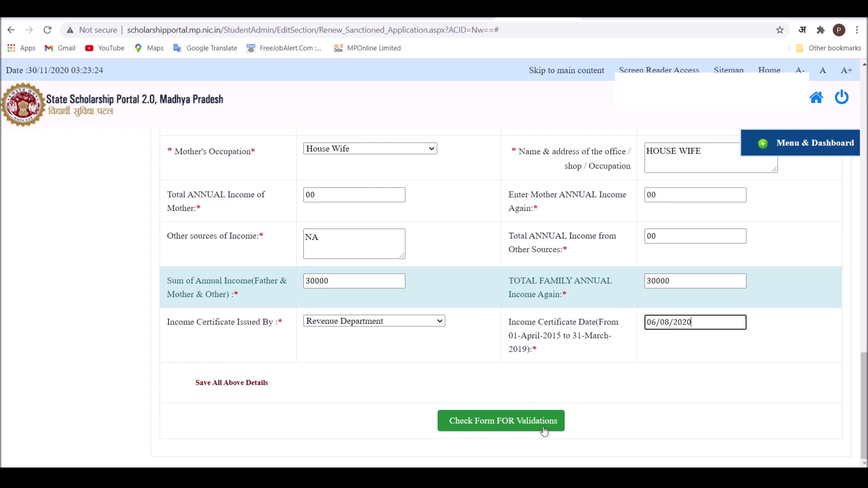
- Check the form for validations and confirm that the application details are complete and correct
{"action": "left_click", "coordinate": [500, 425]}
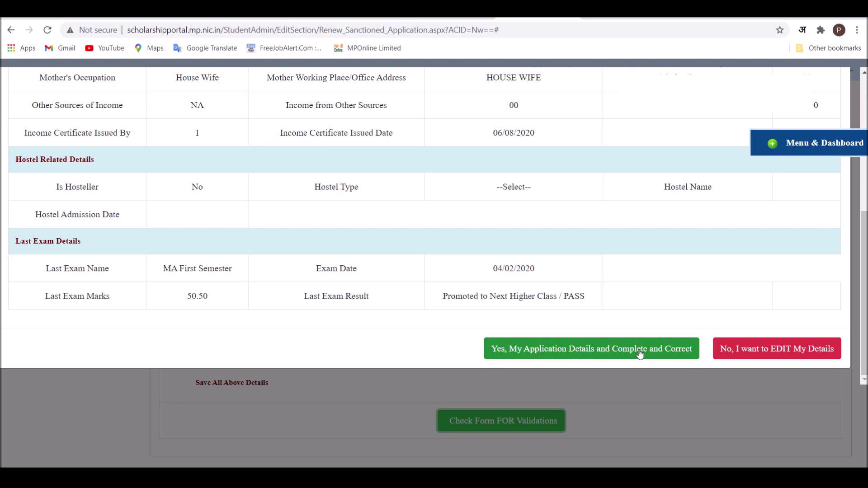
{"action": "left_click", "coordinate": [612, 352]}
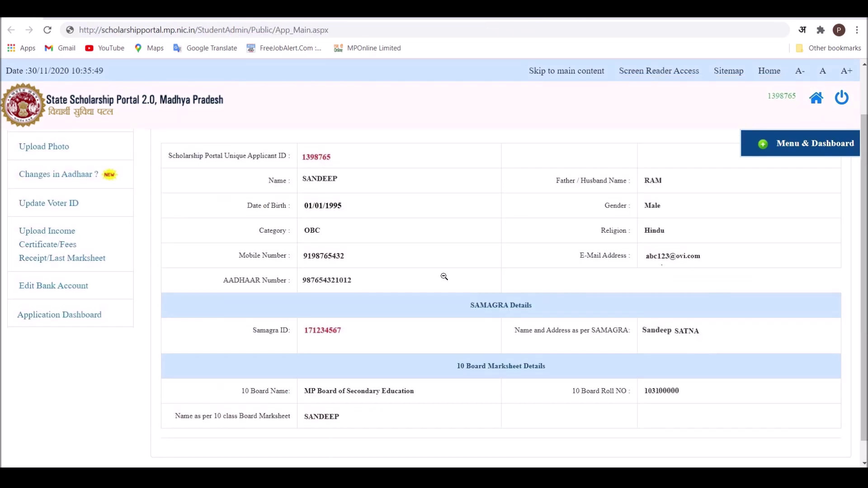
- Open the 2020-21 draft from the application dashboard for locking, review its details and proceed to lock it
{"action": "left_click", "coordinate": [100, 314]}
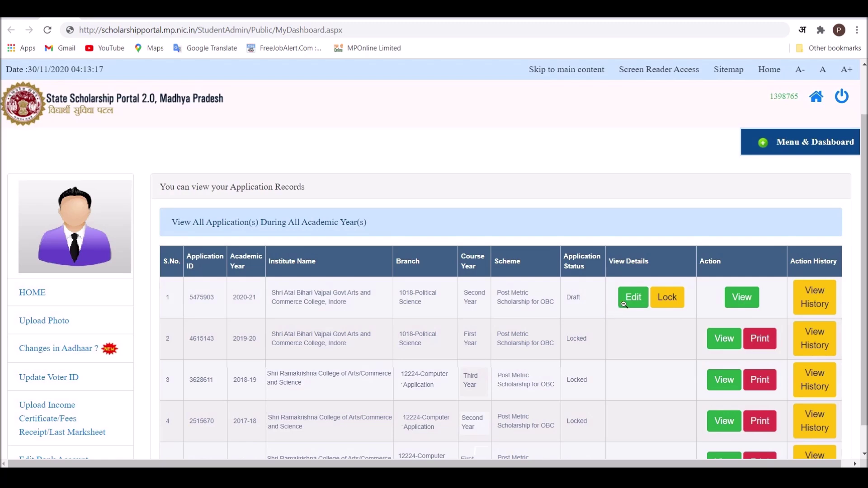
{"action": "left_click", "coordinate": [671, 302]}
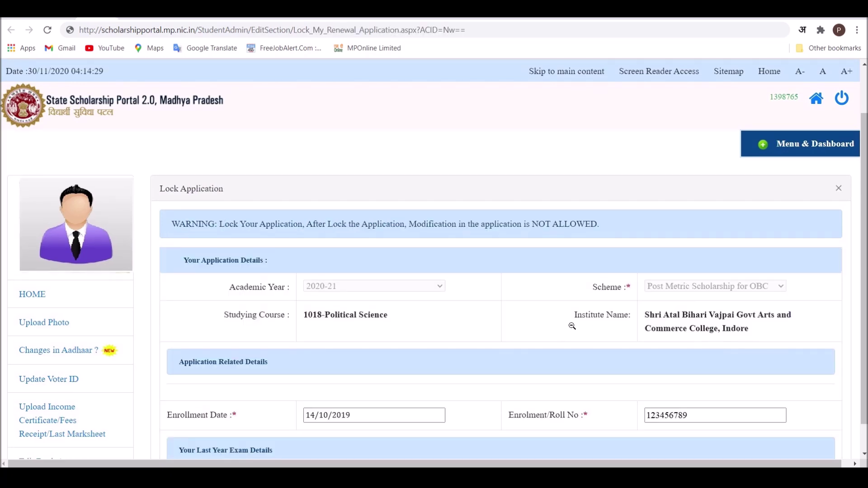
{"action": "scroll", "coordinate": [571, 327], "scroll_direction": "down", "scroll_amount": 15}
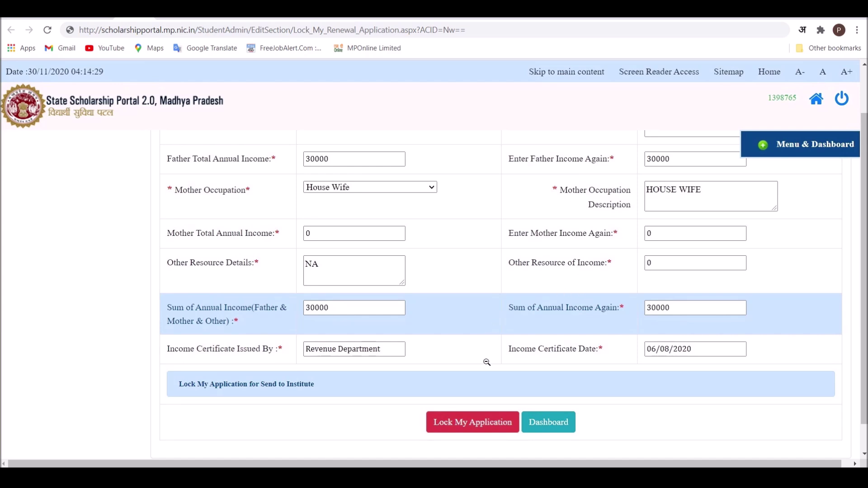
{"action": "left_click", "coordinate": [480, 422]}
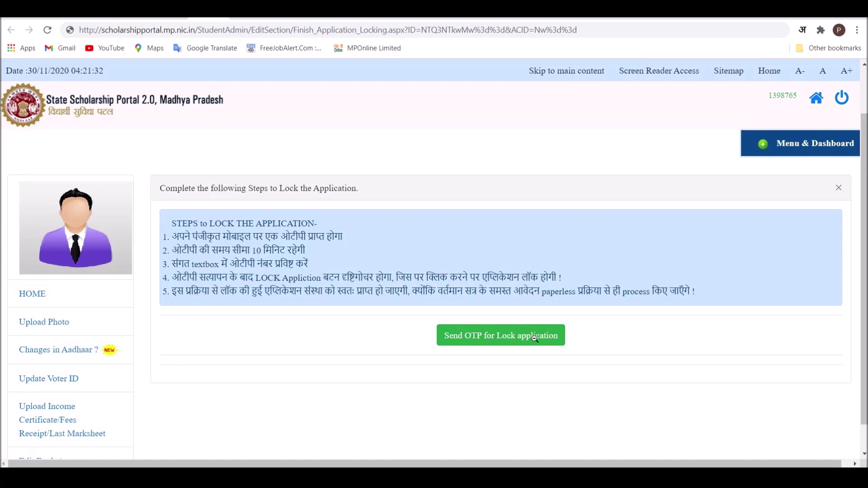
- Request and verify the OTP for locking, and lock the scholarship application
{"action": "left_click", "coordinate": [535, 337]}
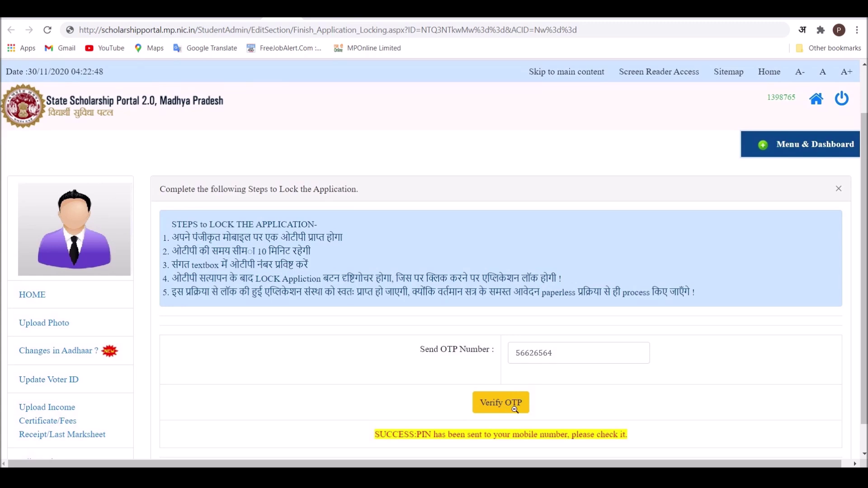
{"action": "left_click", "coordinate": [515, 410]}
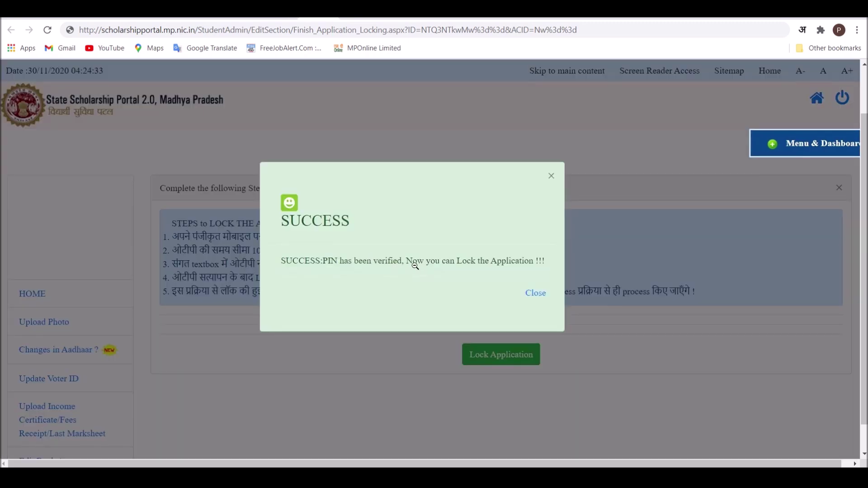
{"action": "left_click", "coordinate": [537, 295]}
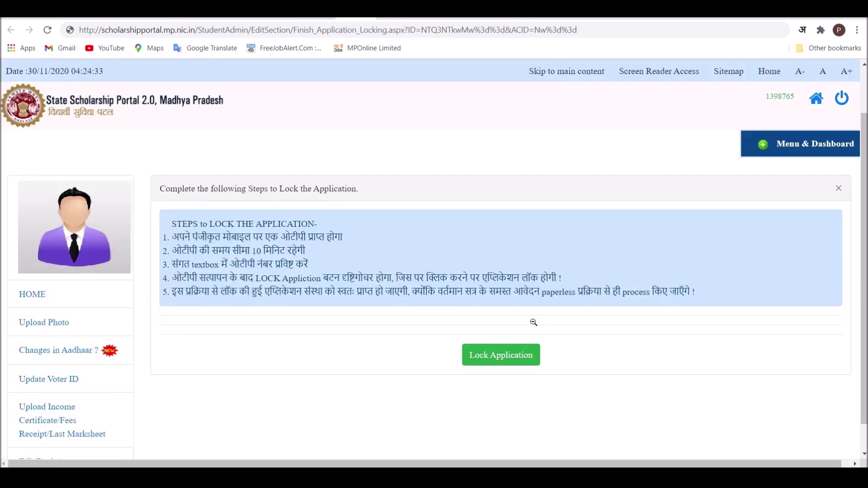
{"action": "left_click", "coordinate": [513, 357]}
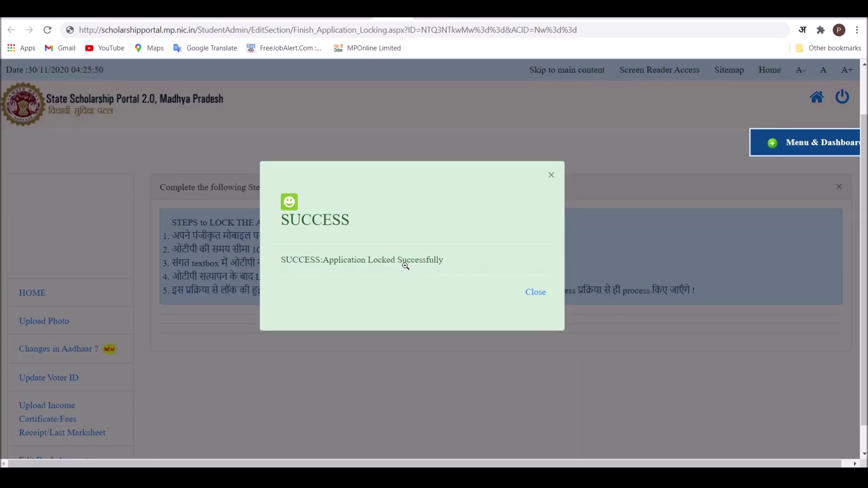
{"action": "left_click", "coordinate": [534, 293]}
- Print the locked 2020-21 application from the application dashboard, entering the captcha code shown
{"action": "left_click", "coordinate": [78, 451]}
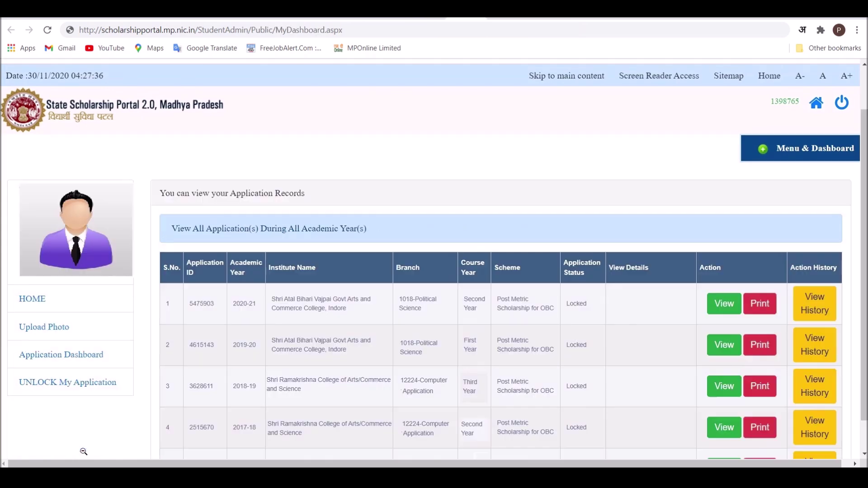
{"action": "left_click", "coordinate": [760, 305]}
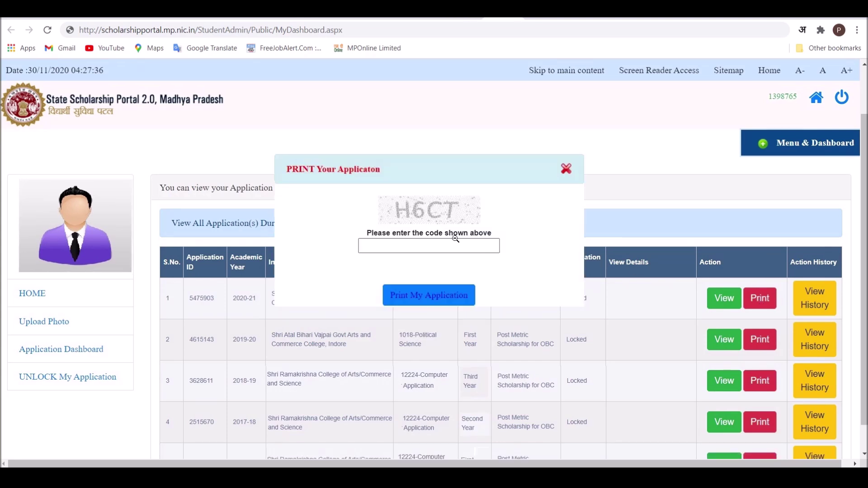
{"action": "left_click", "coordinate": [426, 244]}
{"action": "type", "text": "H6CT"}
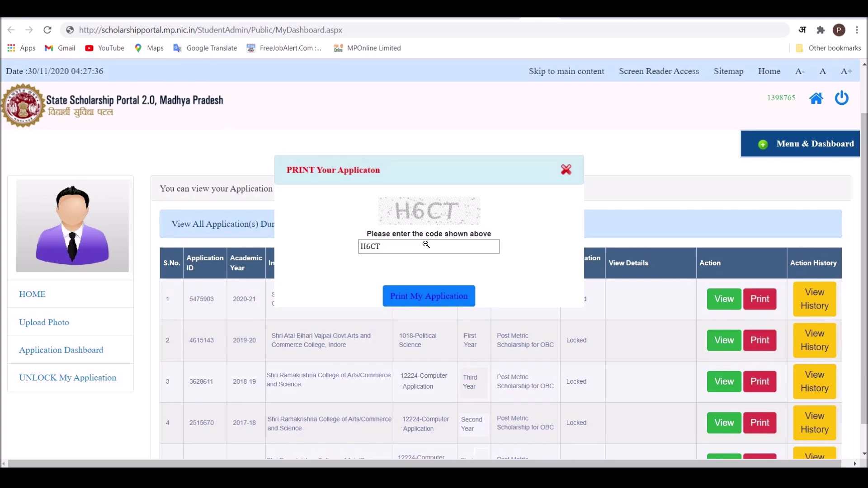
{"action": "left_click", "coordinate": [434, 296]}
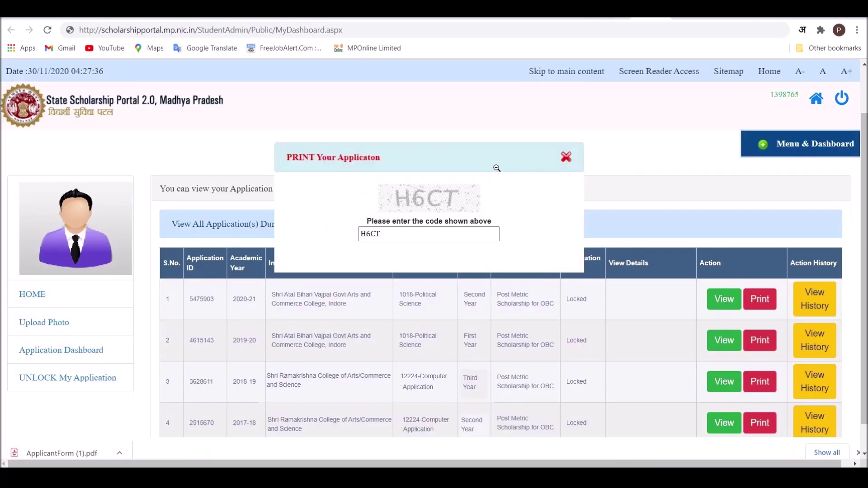
- Close the print dialog and log out of the scholarship portal
{"action": "left_click", "coordinate": [566, 158]}
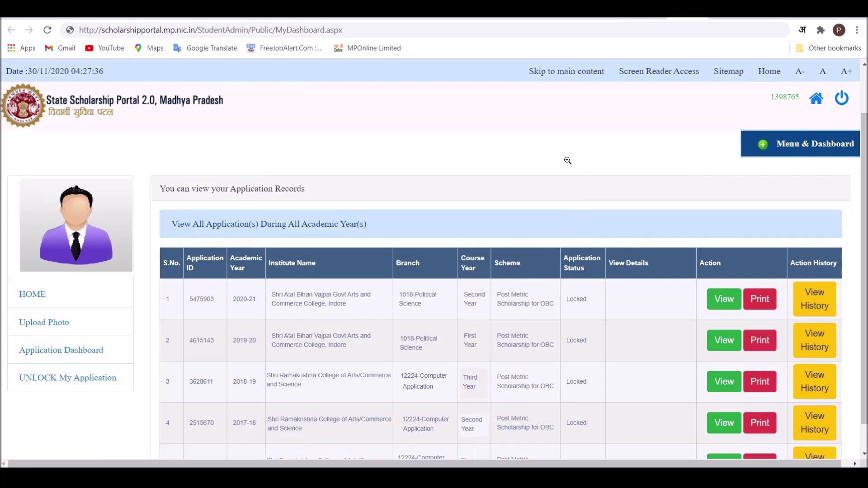
{"action": "left_click", "coordinate": [843, 100]}
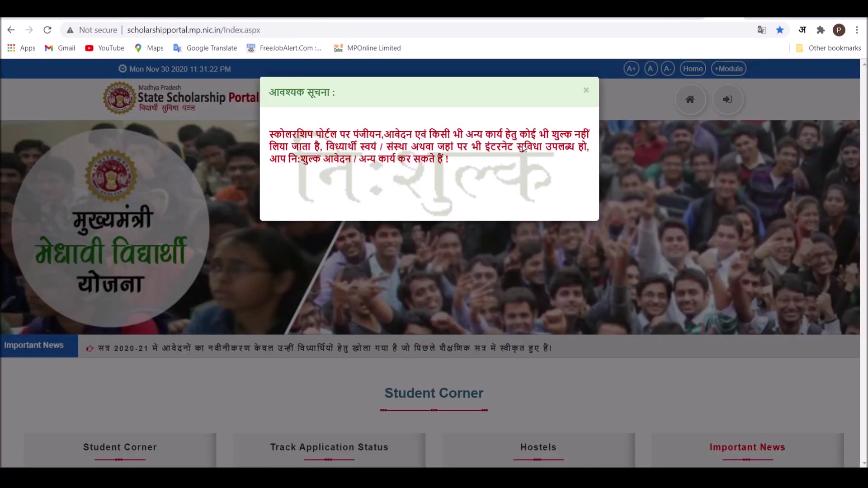